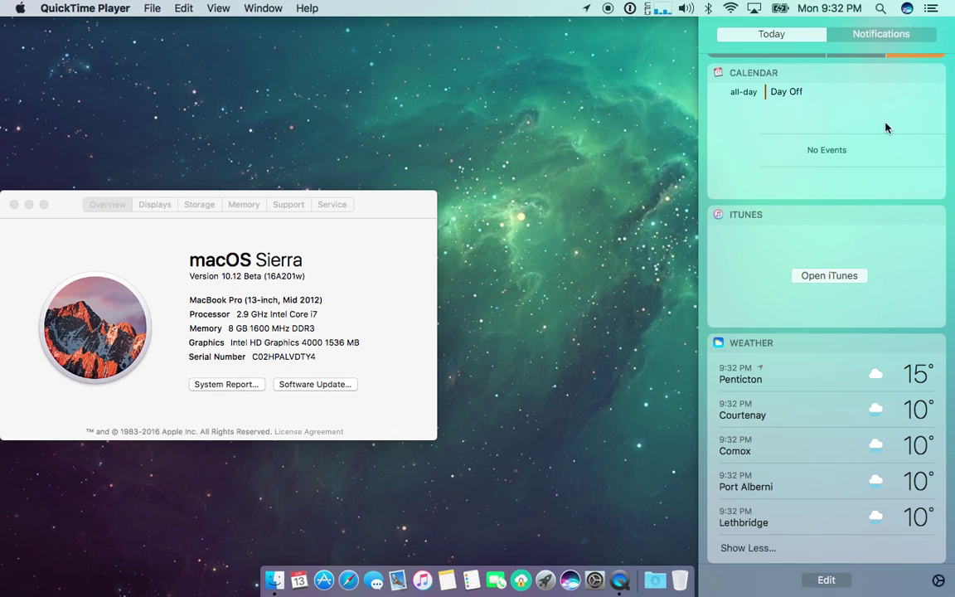
- Scroll up and down through the Today view's widgets
scroll(869, 174, "up", 10)
scroll(870, 175, "up", 3)
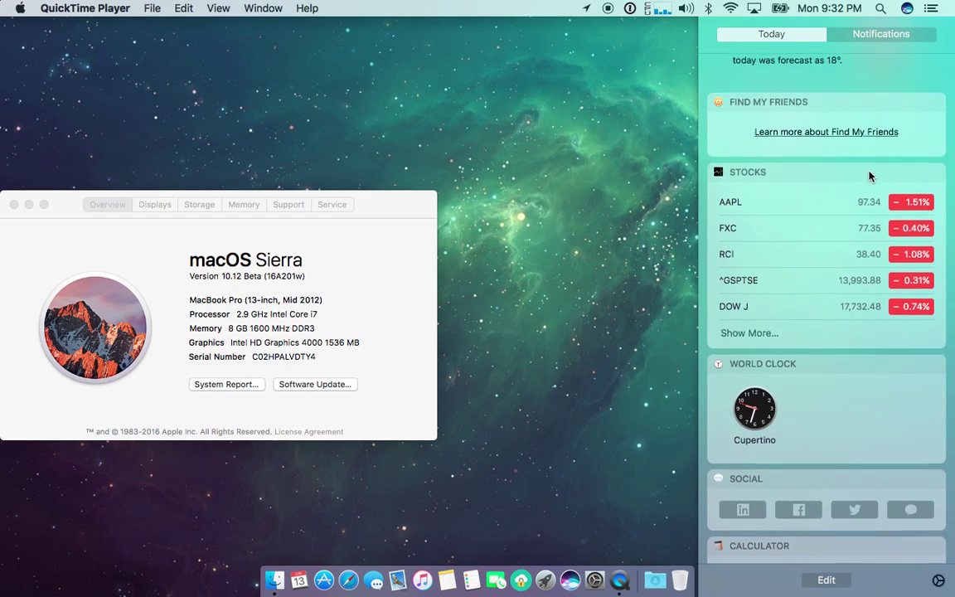
scroll(870, 175, "up", 5)
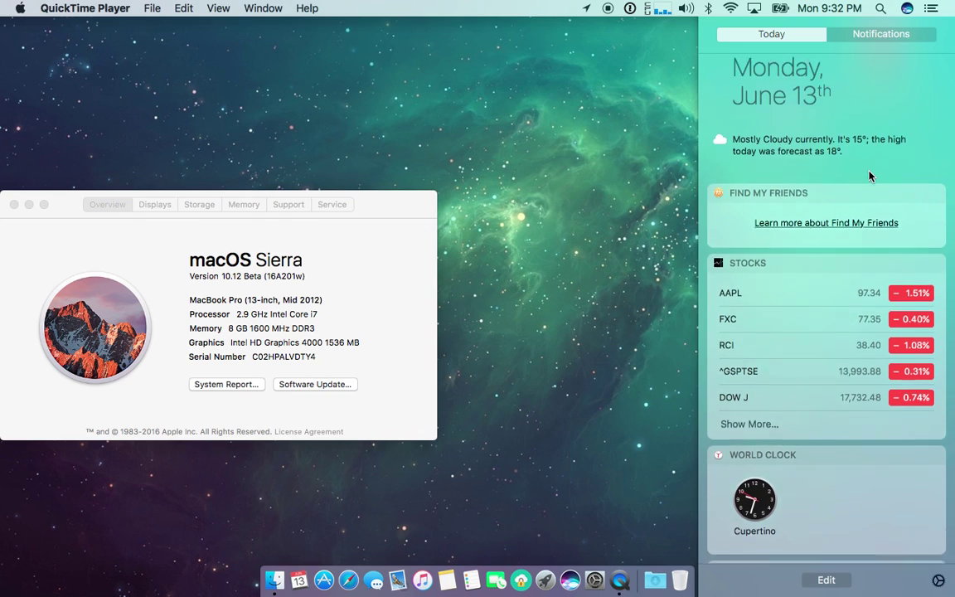
scroll(869, 175, "up", 1)
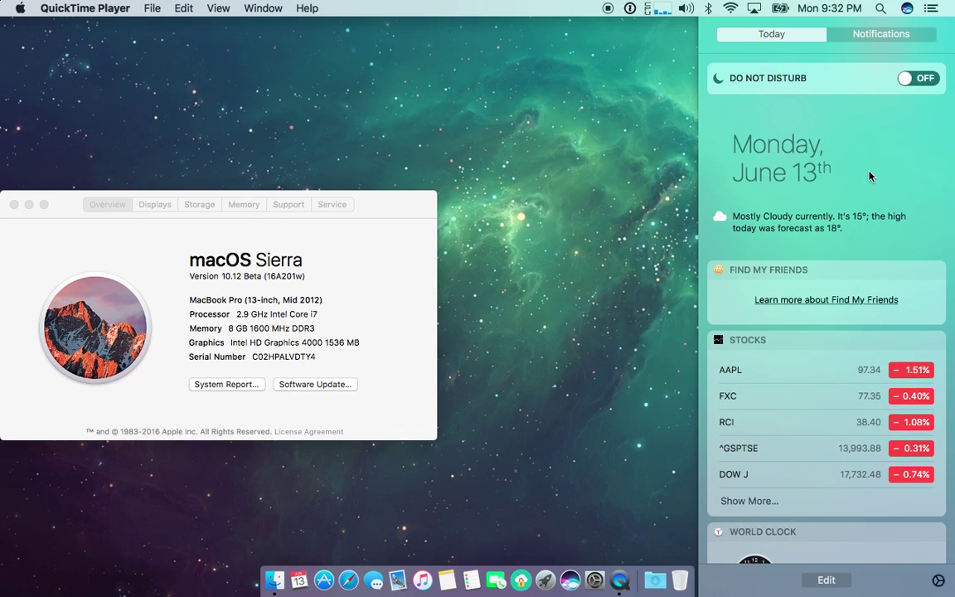
scroll(859, 348, "down", 5)
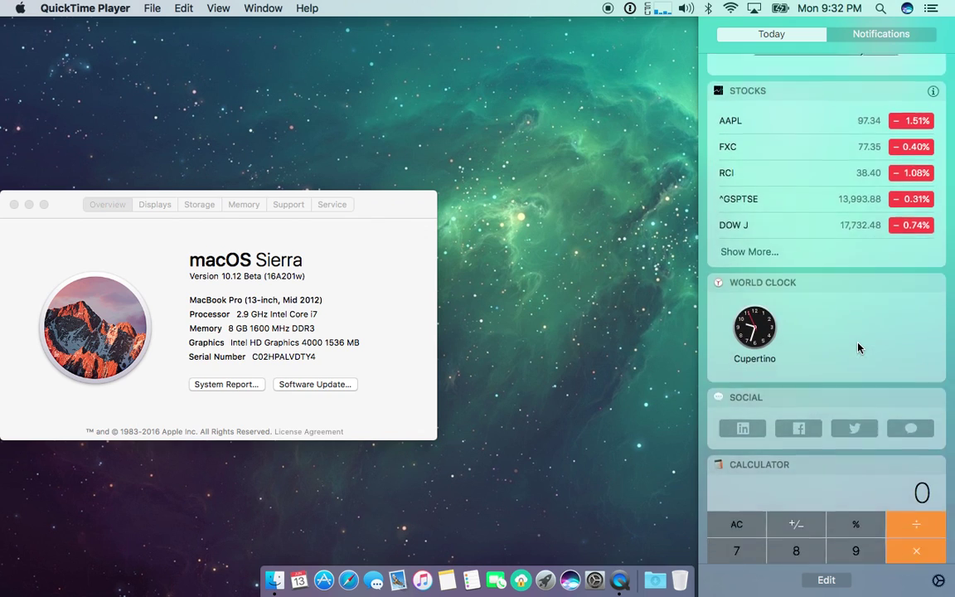
scroll(858, 349, "down", 2)
scroll(858, 347, "down", 8)
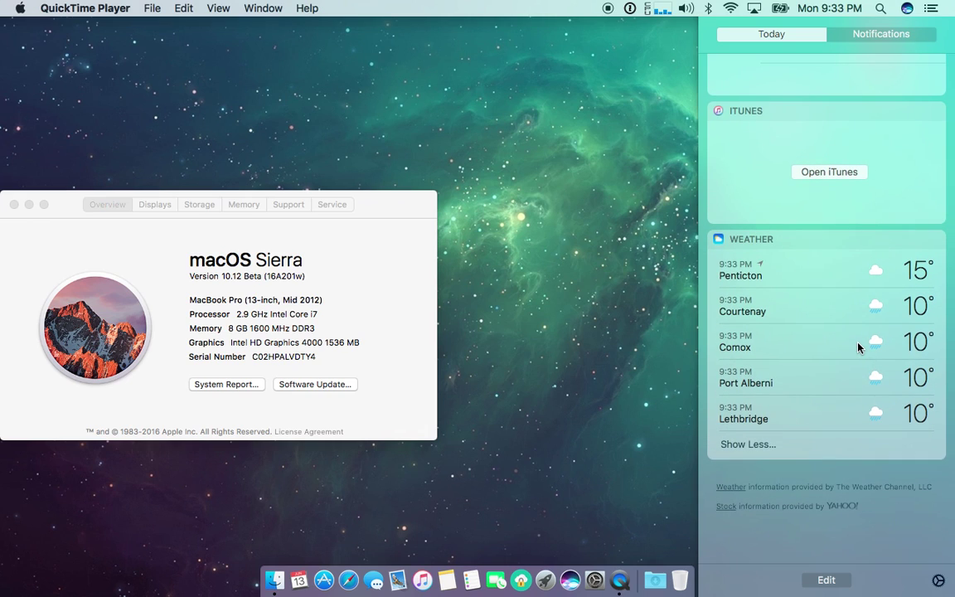
scroll(858, 346, "up", 8)
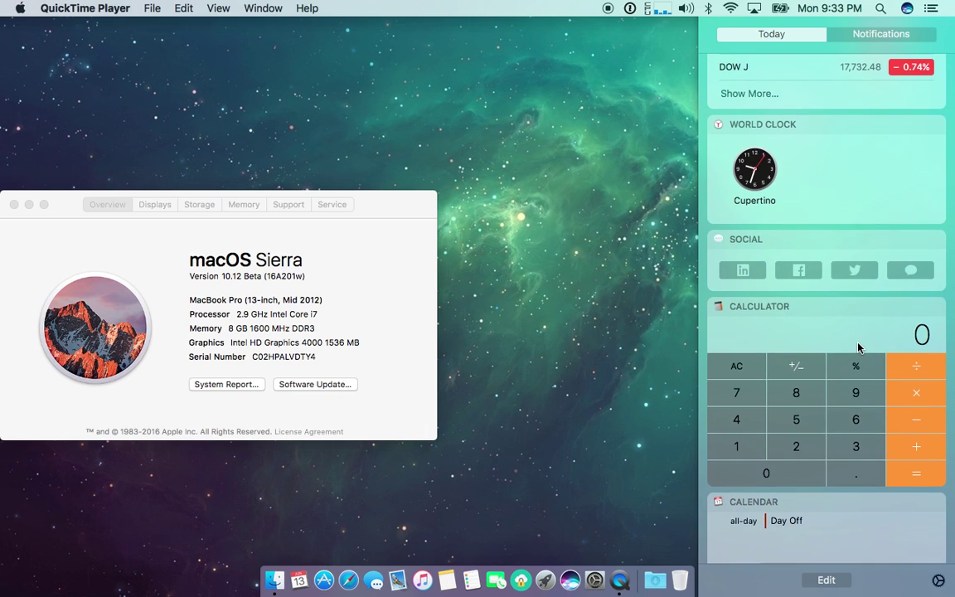
scroll(858, 346, "up", 10)
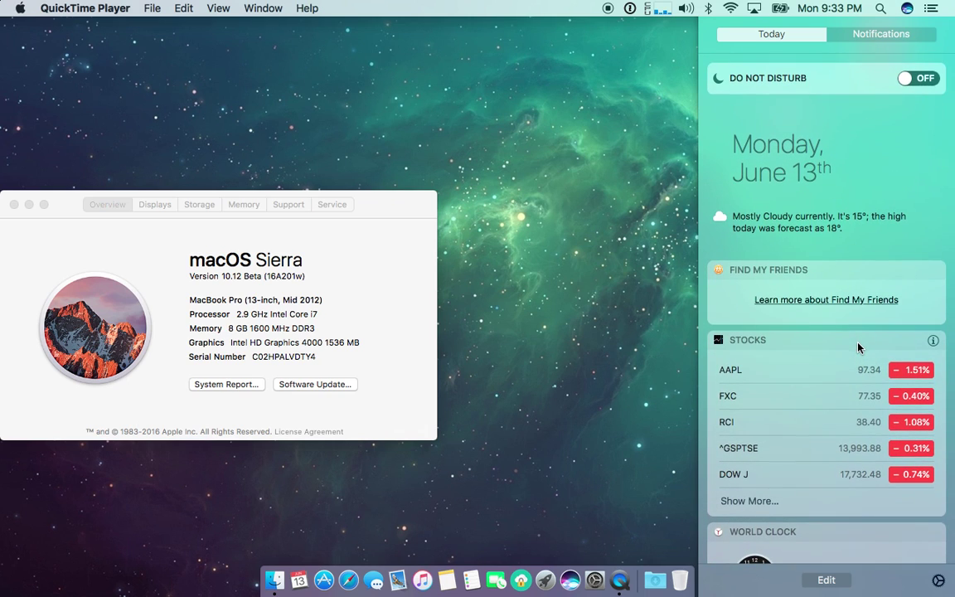
- Enter widget edit mode and review the Social, iTunes, Reminders and Tomorrow widgets
left_click(820, 581)
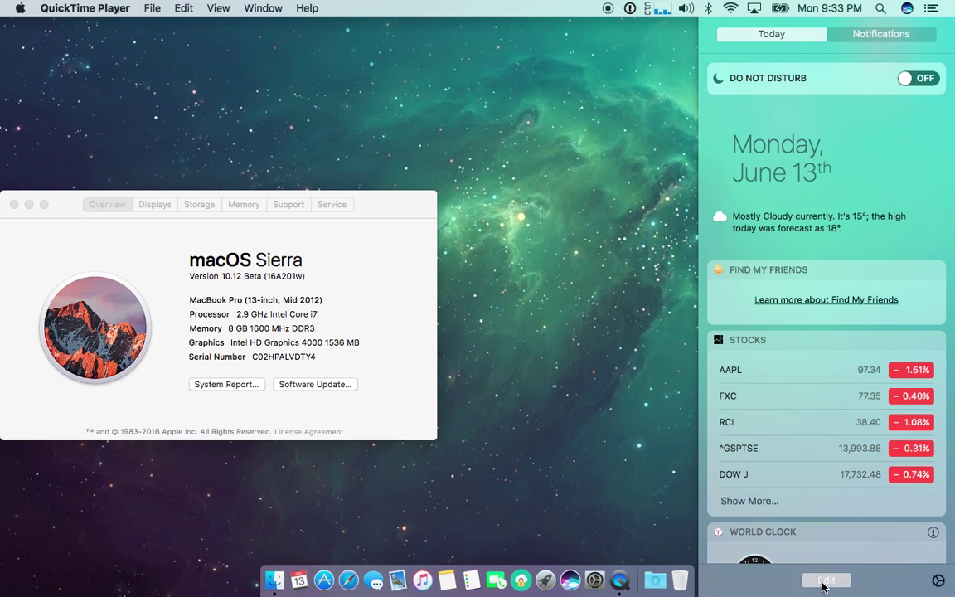
scroll(642, 390, "down", 5)
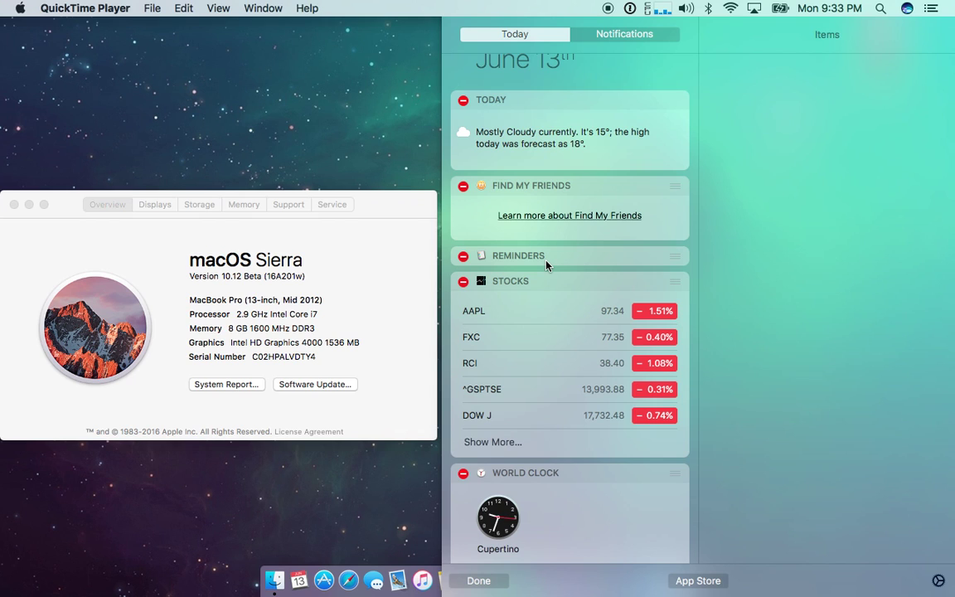
scroll(556, 398, "down", 15)
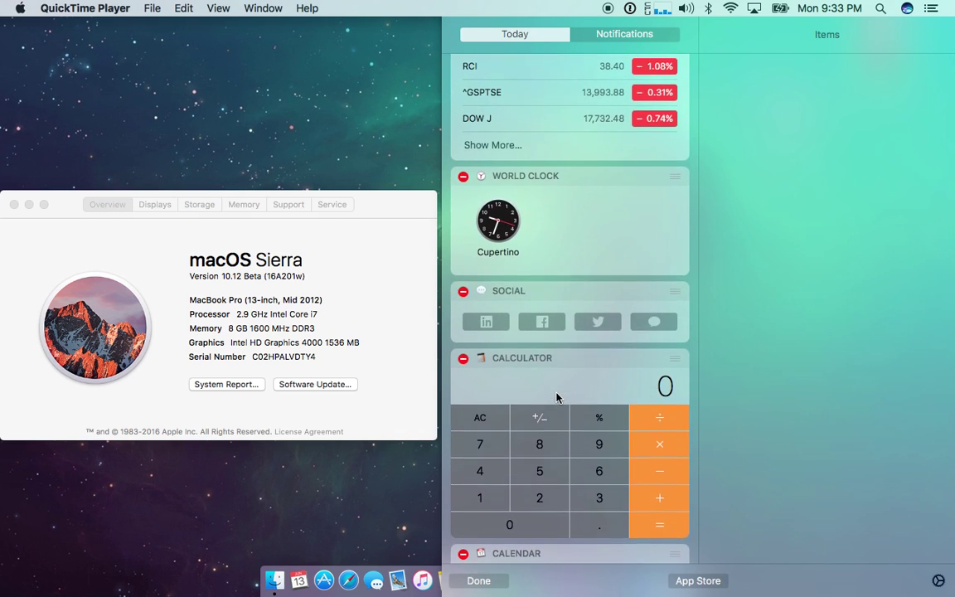
scroll(556, 398, "down", 10)
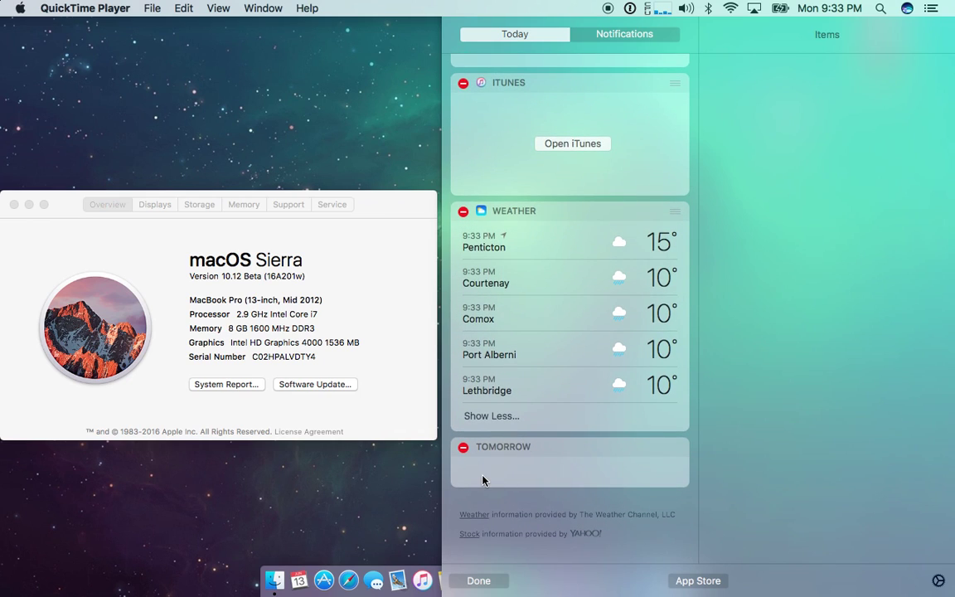
scroll(547, 485, "up", 10)
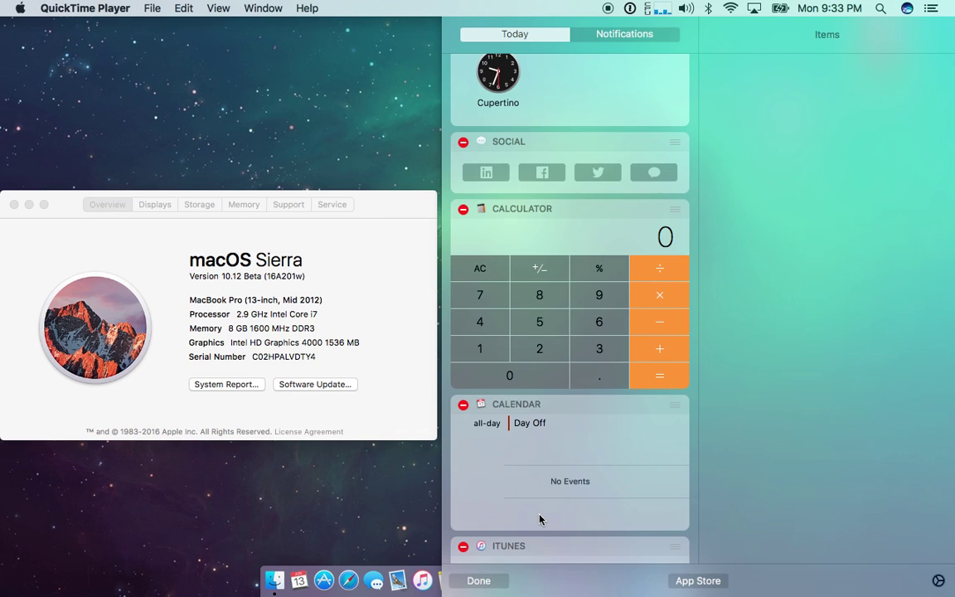
scroll(539, 519, "up", 5)
scroll(540, 517, "up", 10)
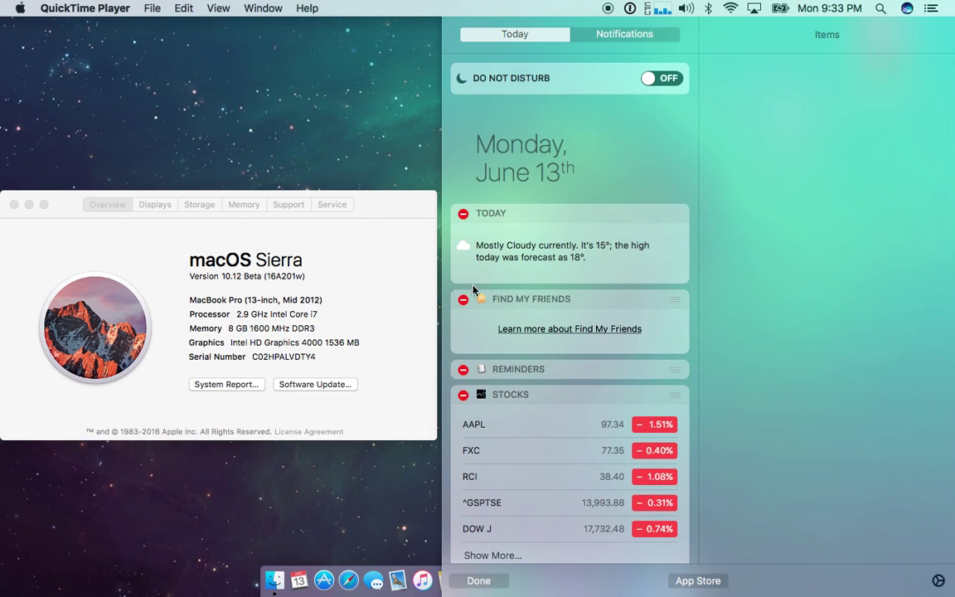
- Remove the Find My Friends and Reminders widgets from Today to the available items
left_click(463, 300)
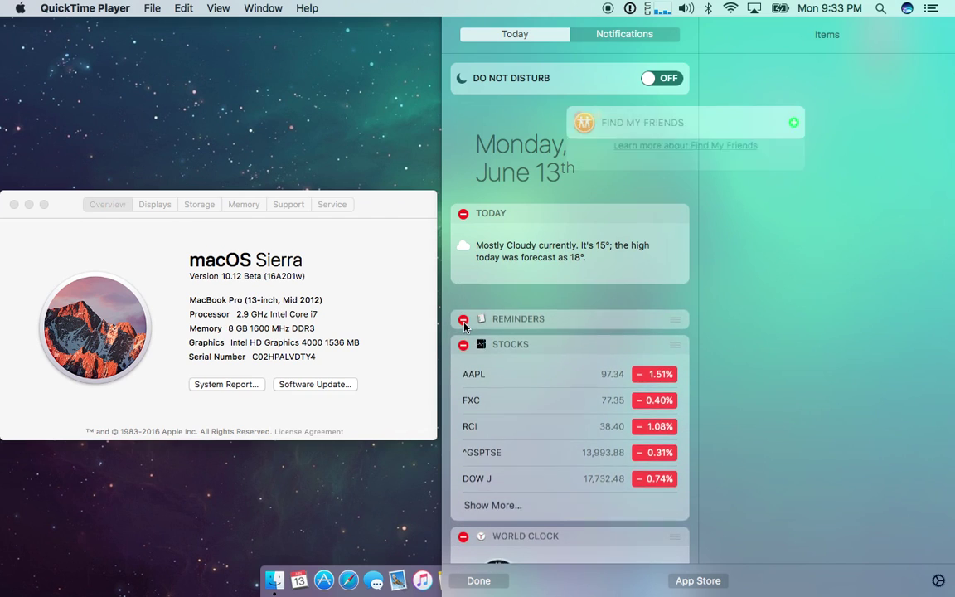
left_click(463, 299)
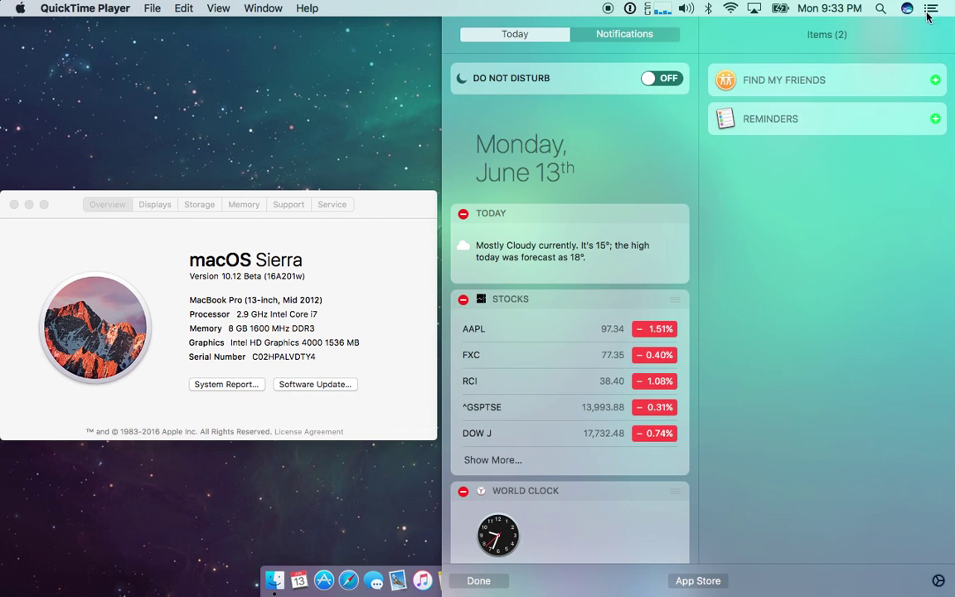
left_click_drag(862, 133, 779, 230)
- Finish editing, dismiss the YouTube alert, then clear all remaining Mail notifications
left_click(593, 33)
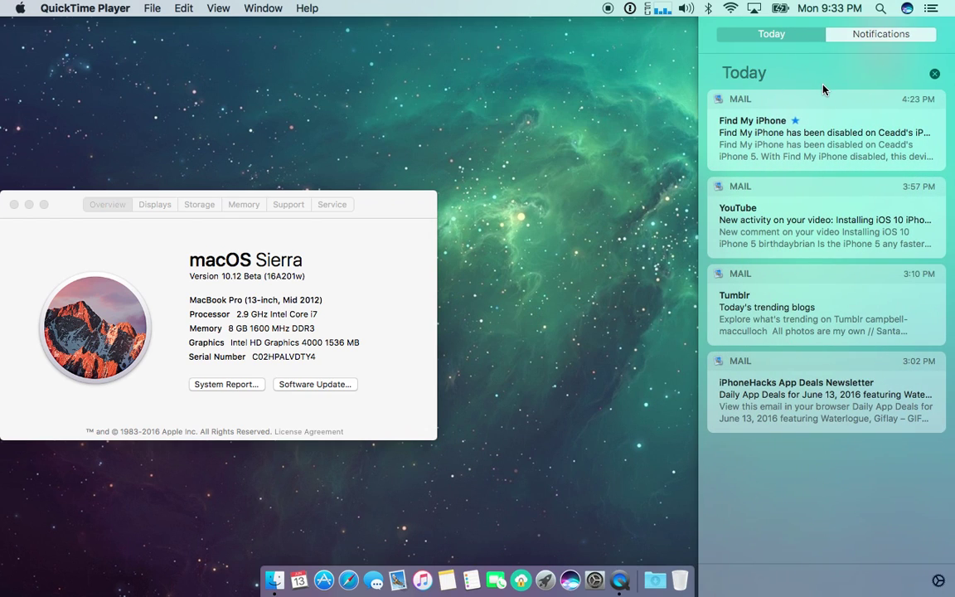
mouse_move(754, 365)
mouse_move(917, 205)
left_click(934, 188)
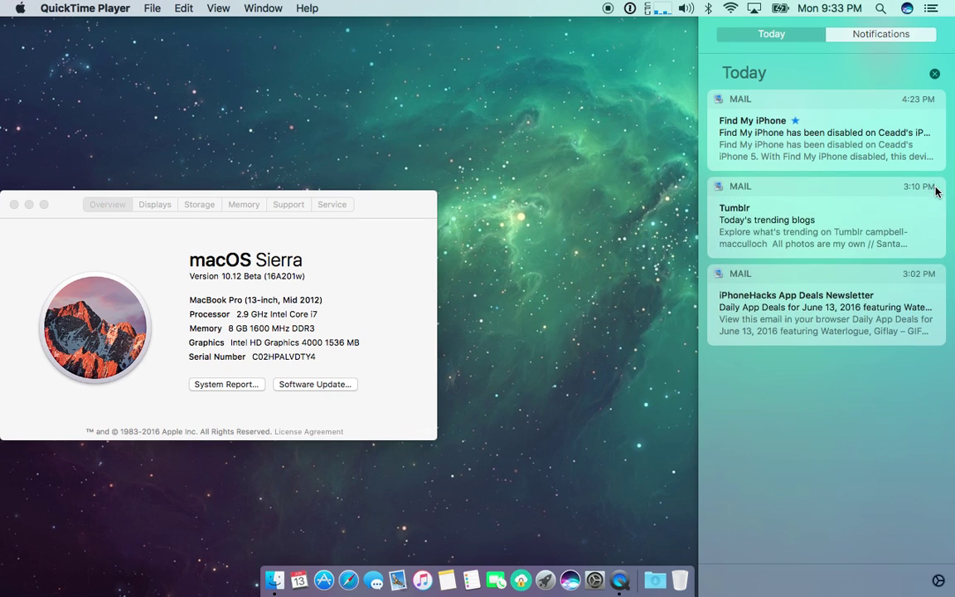
left_click(934, 74)
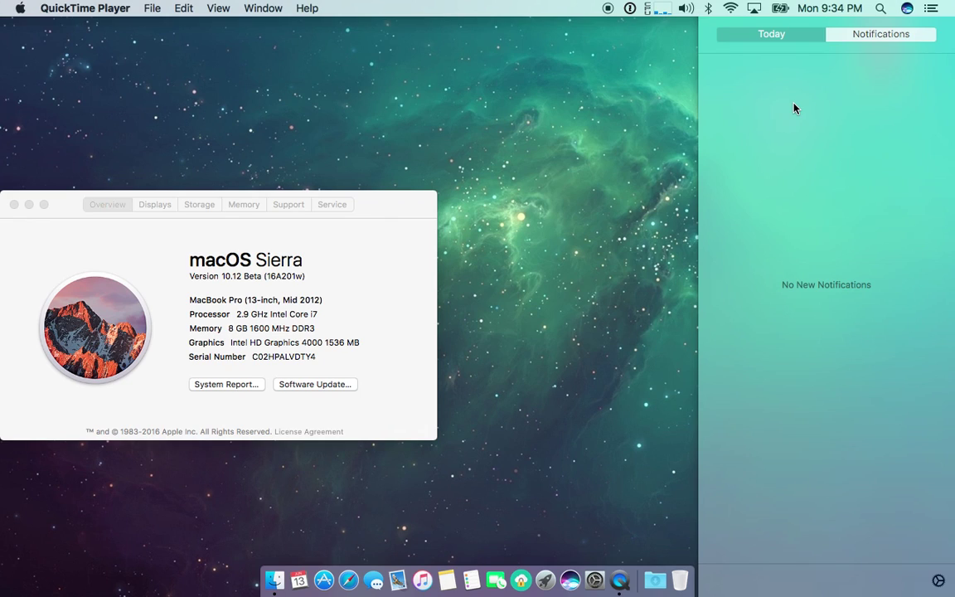
- Switch to the Today widgets view and start Siri to dictate a note
left_click(785, 33)
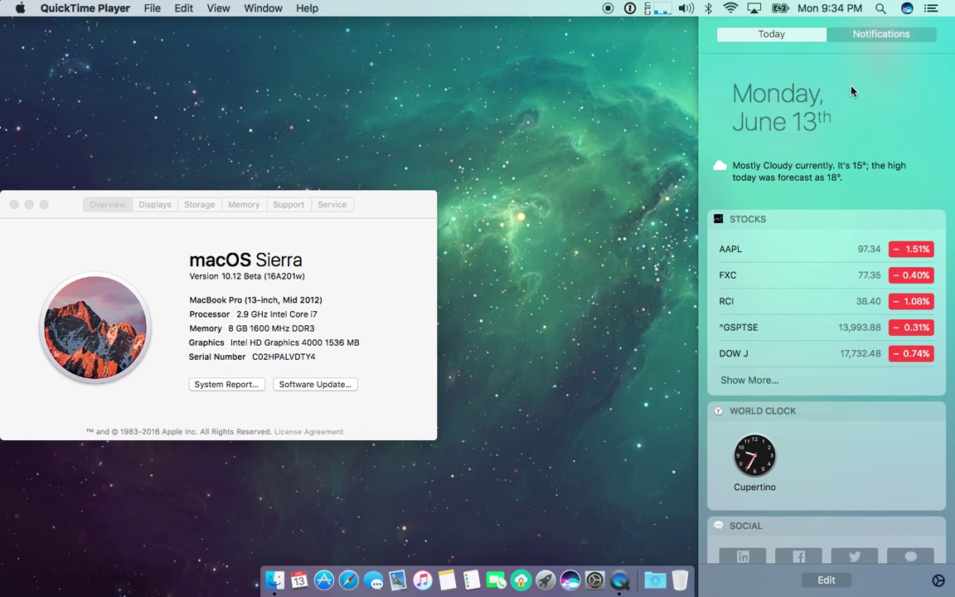
left_click(907, 8)
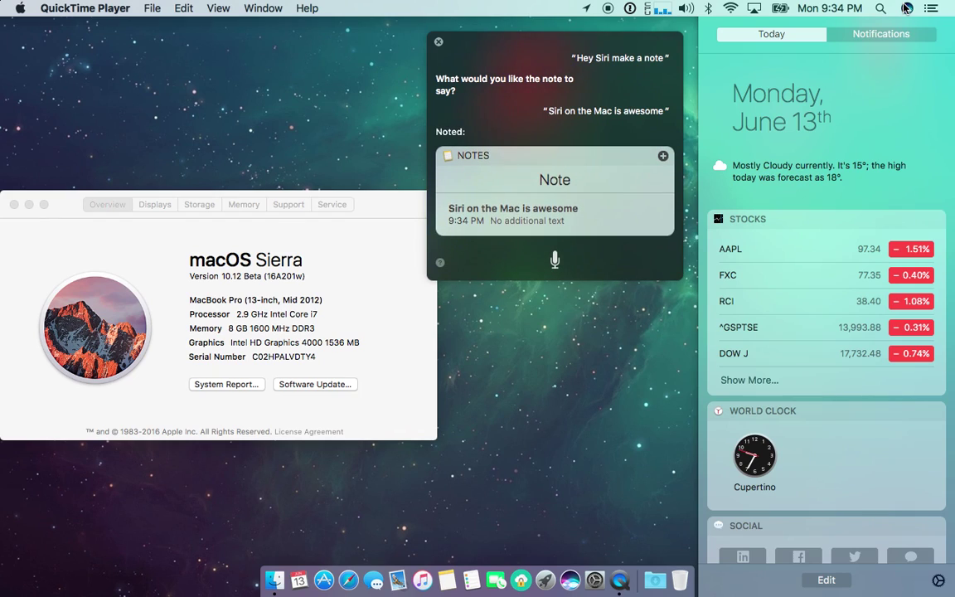
- Pin the 'Siri on the Mac is awesome' note to Today, placed above Stocks
left_click(663, 158)
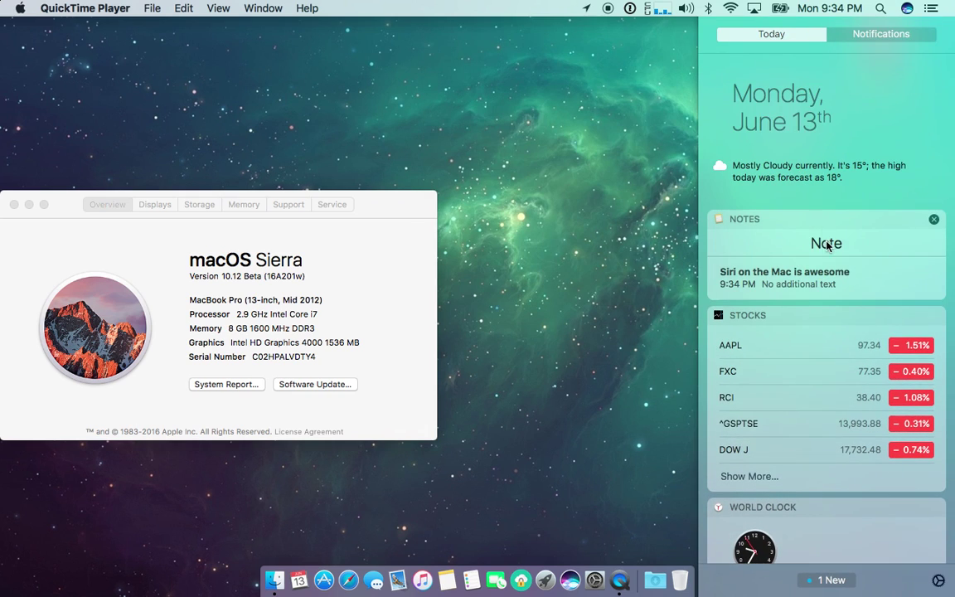
left_click(671, 219)
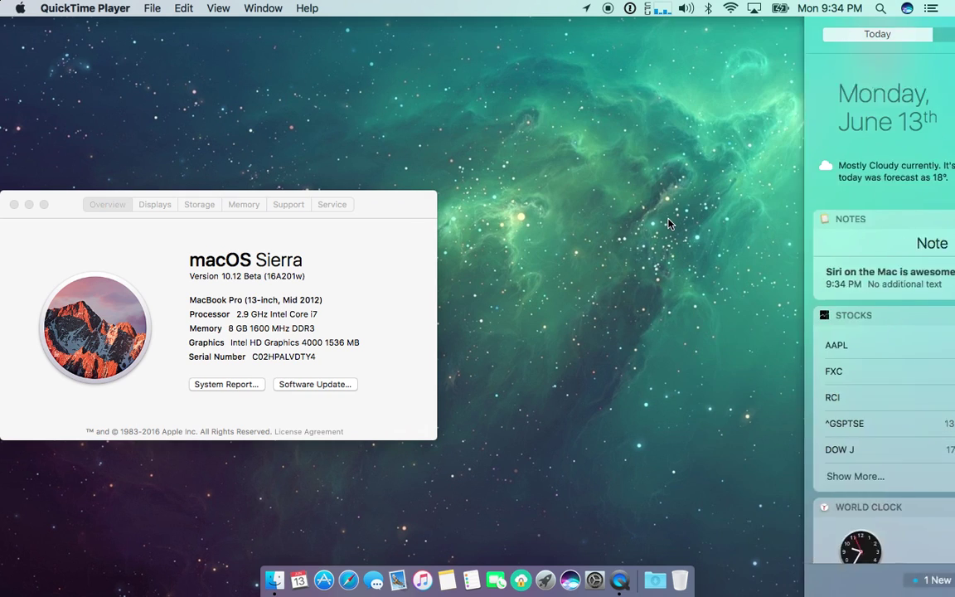
scroll(670, 223, "right", 5)
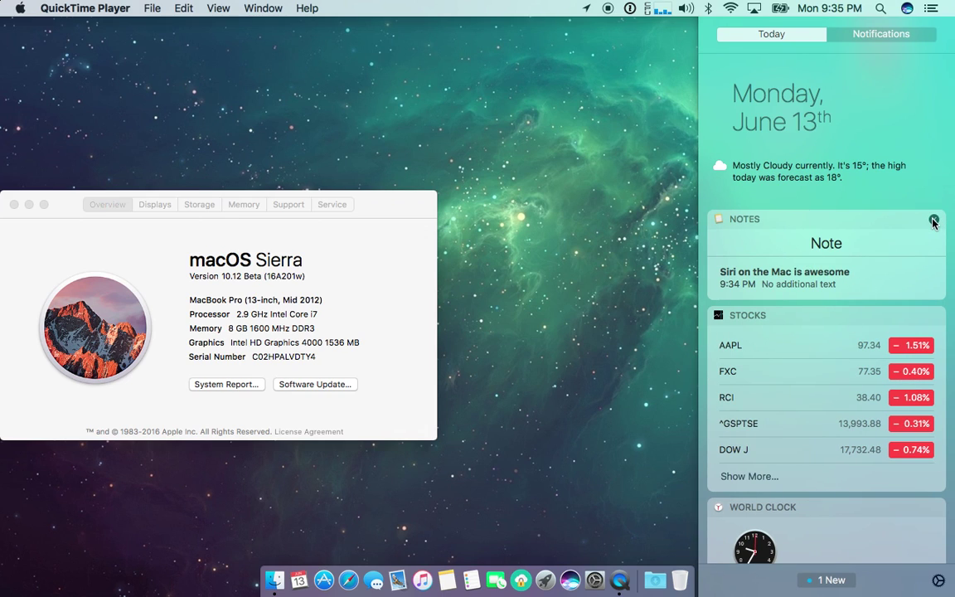
left_click_drag(895, 222, 855, 183)
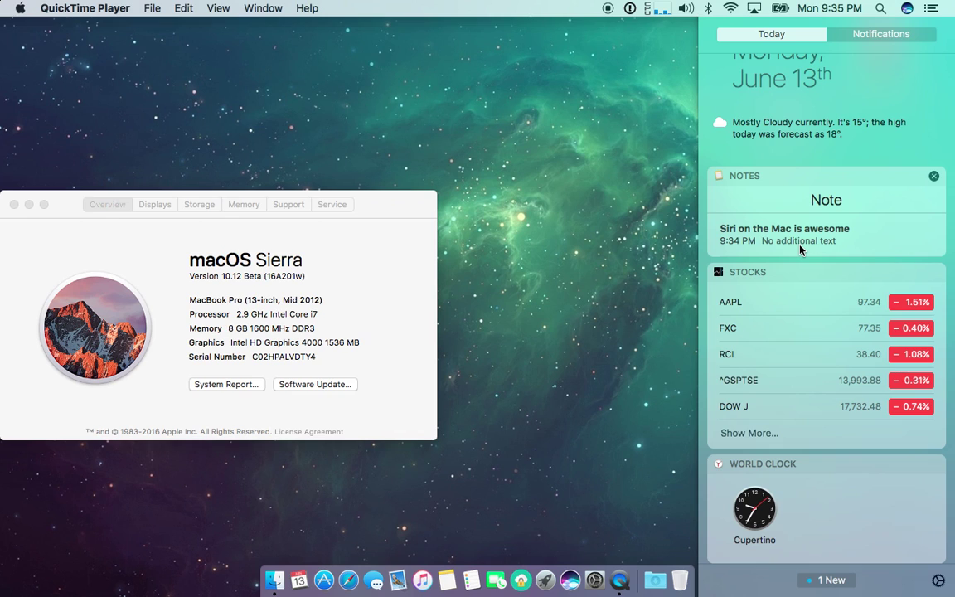
scroll(799, 249, "right", 3)
scroll(799, 248, "left", 3)
scroll(711, 175, "up", 3)
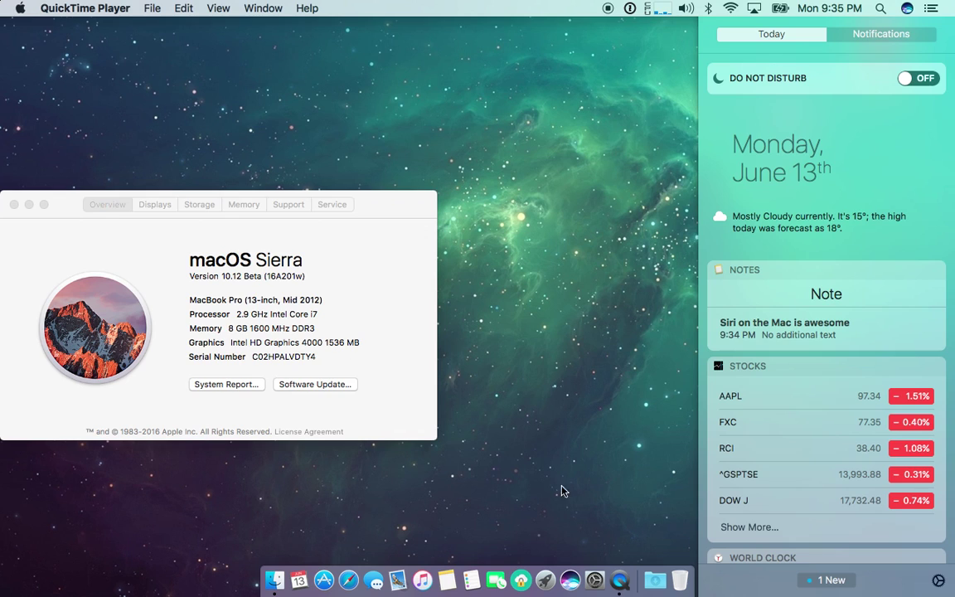
- In System Preferences' General pane, check 'Use dark menu bar and Dock'
left_click(595, 579)
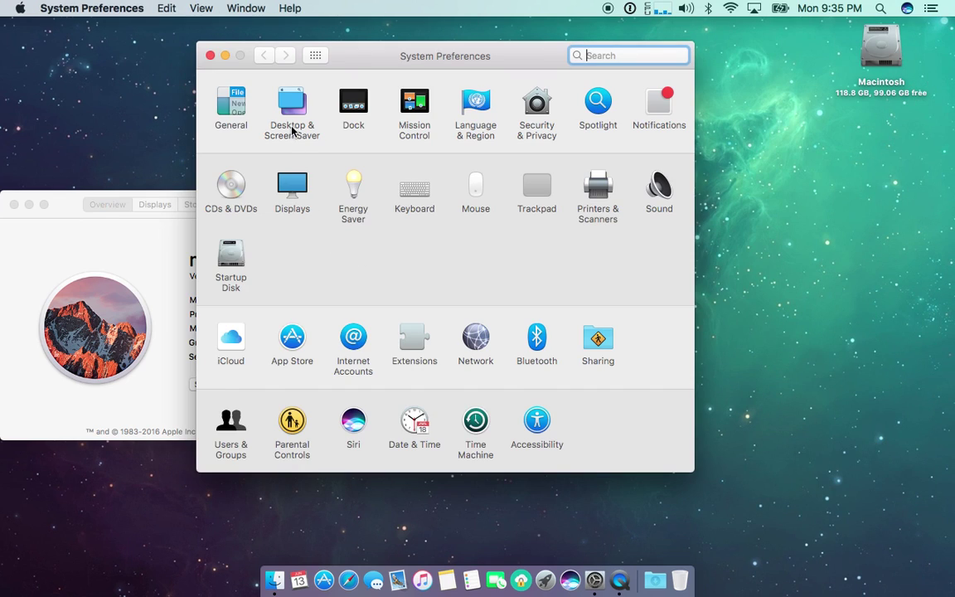
left_click(282, 116)
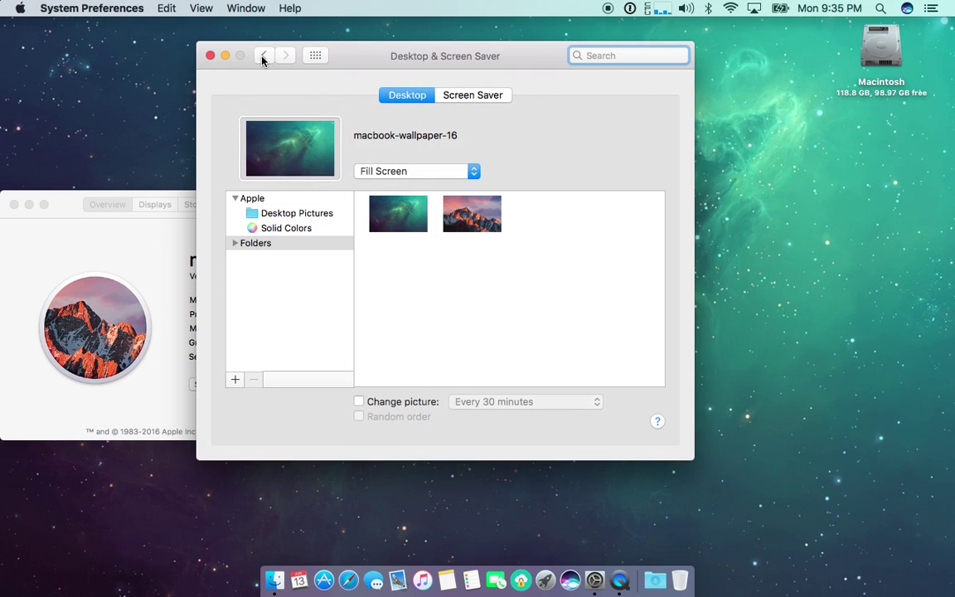
left_click(263, 56)
left_click(231, 100)
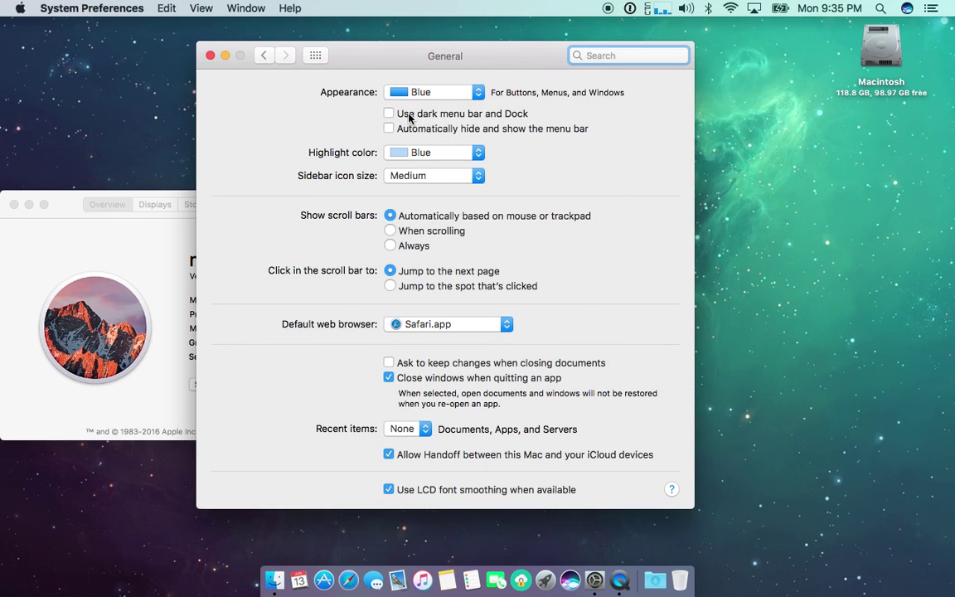
left_click(409, 116)
- Check the dark look in Notification Center, then close the panel
left_click(929, 10)
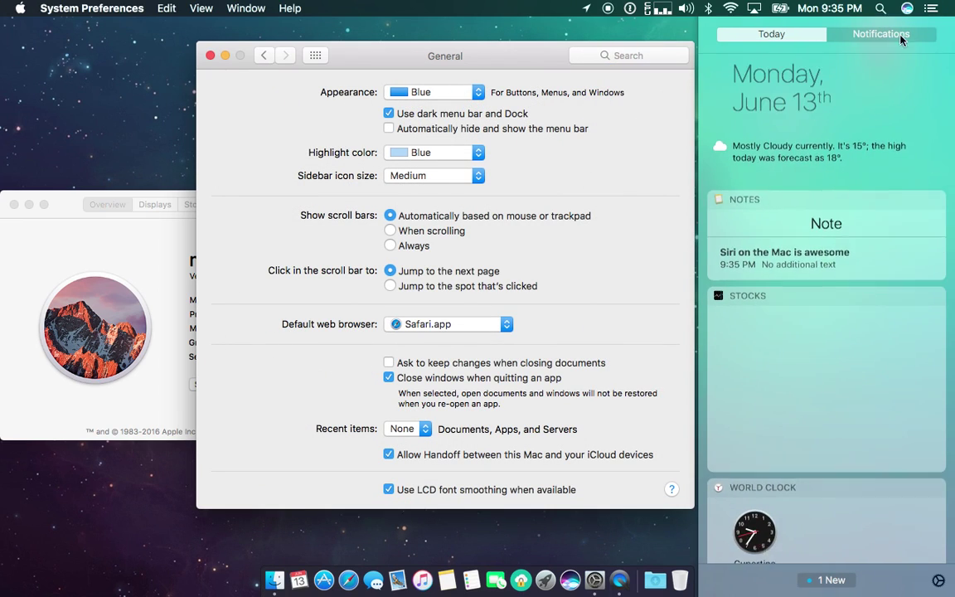
scroll(816, 312, "up", 3)
scroll(814, 312, "down", 15)
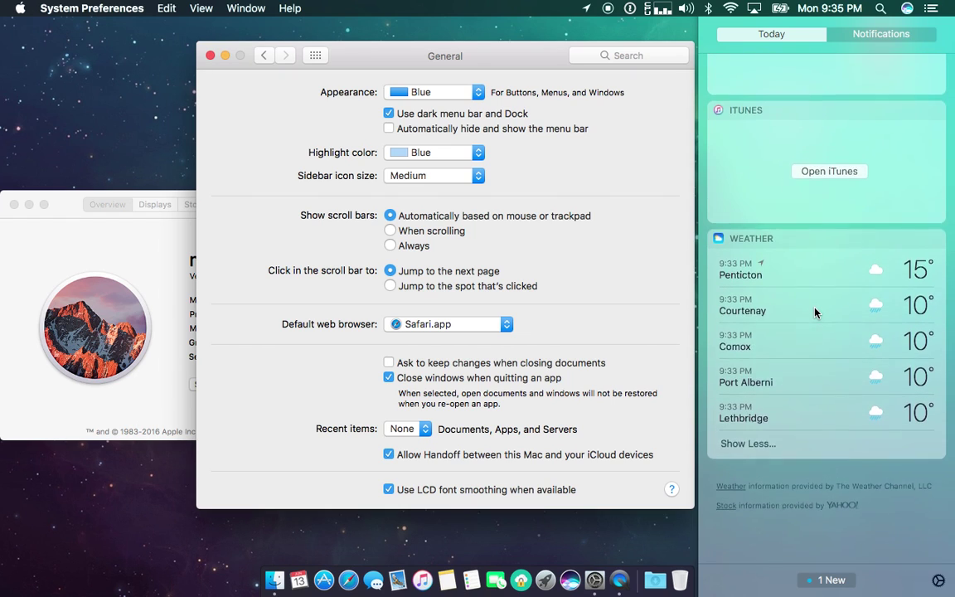
scroll(829, 249, "up", 15)
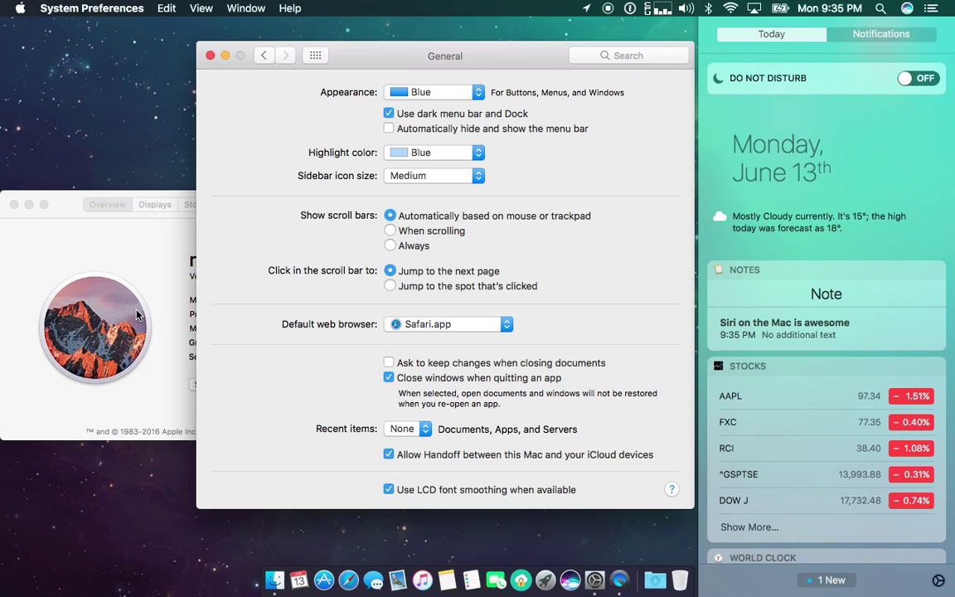
left_click(129, 278)
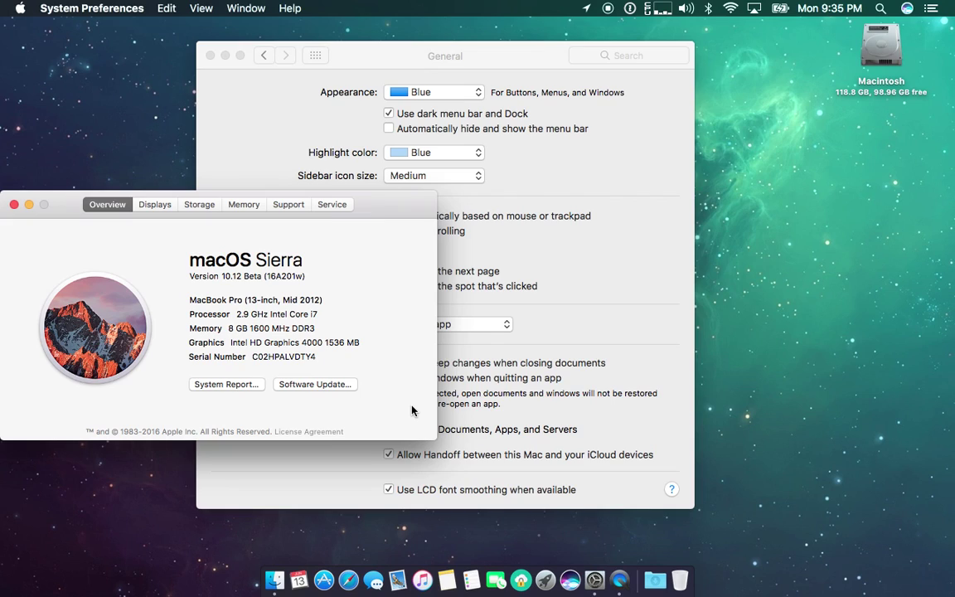